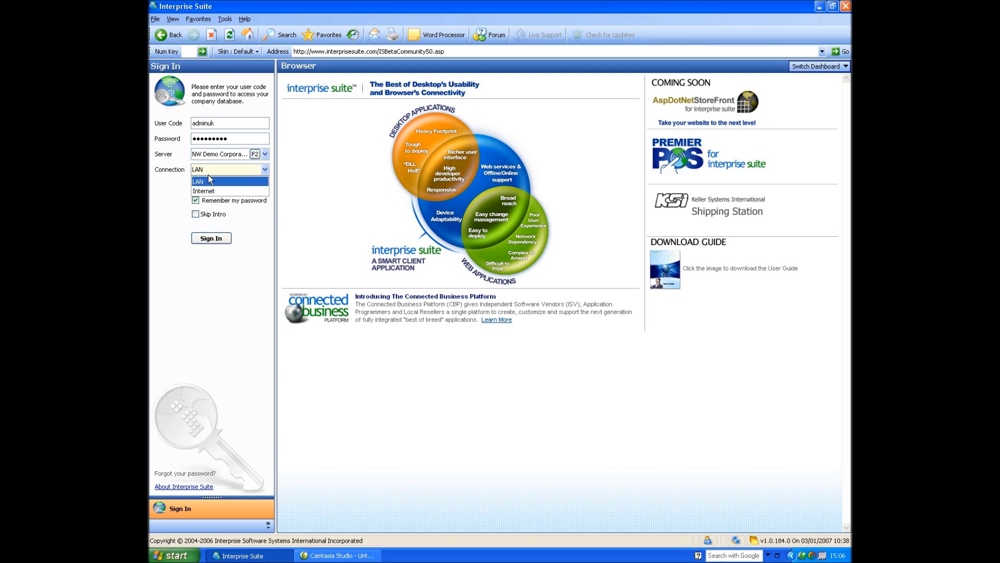
# Sign in to the company database using the LAN connection.
pyautogui.click(206, 180)
pyautogui.click(211, 239)
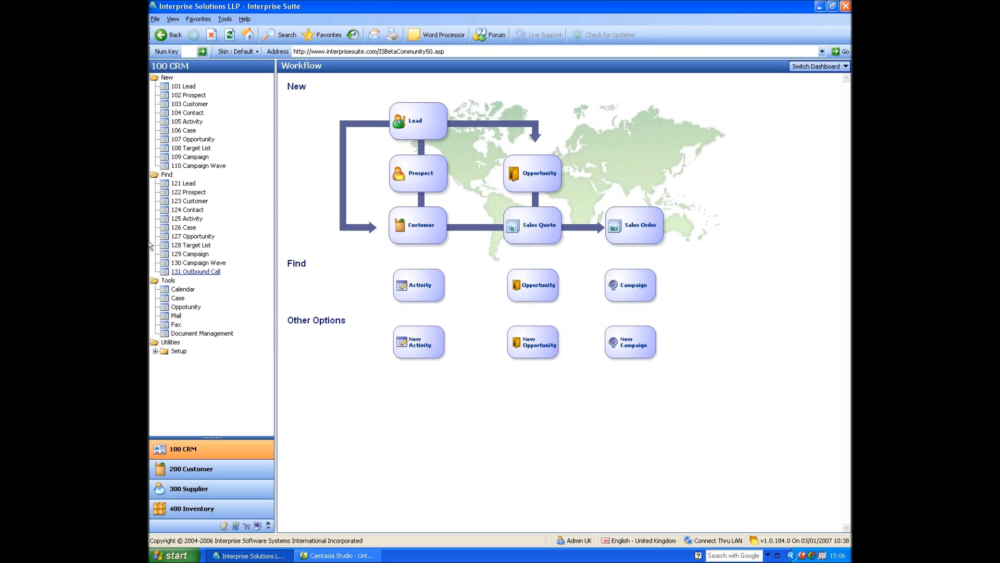
# Switch to the 300 Supplier workflow dashboard.
pyautogui.click(189, 488)
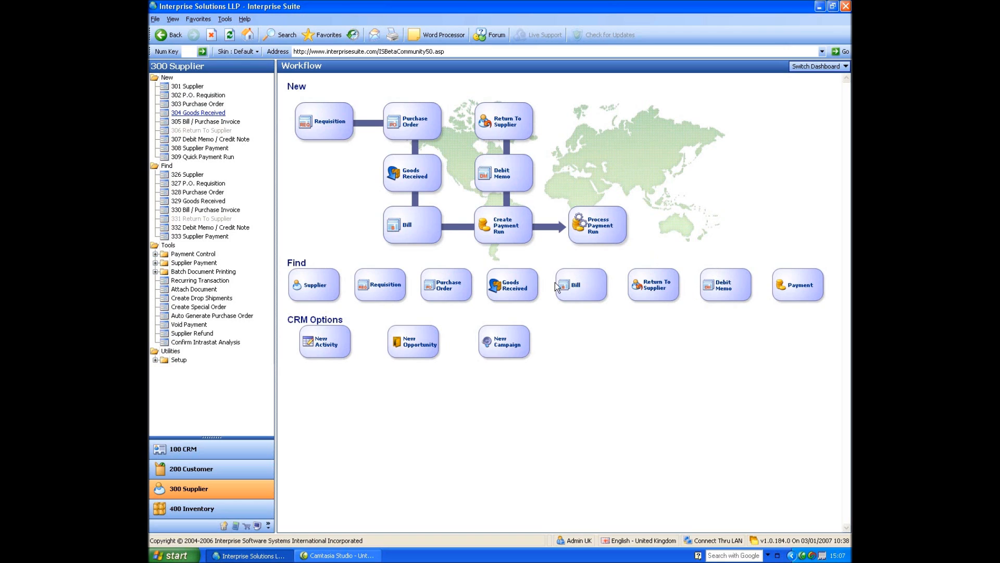
# Start a new purchase order with Abraxas Plc as the supplier.
pyautogui.click(194, 106)
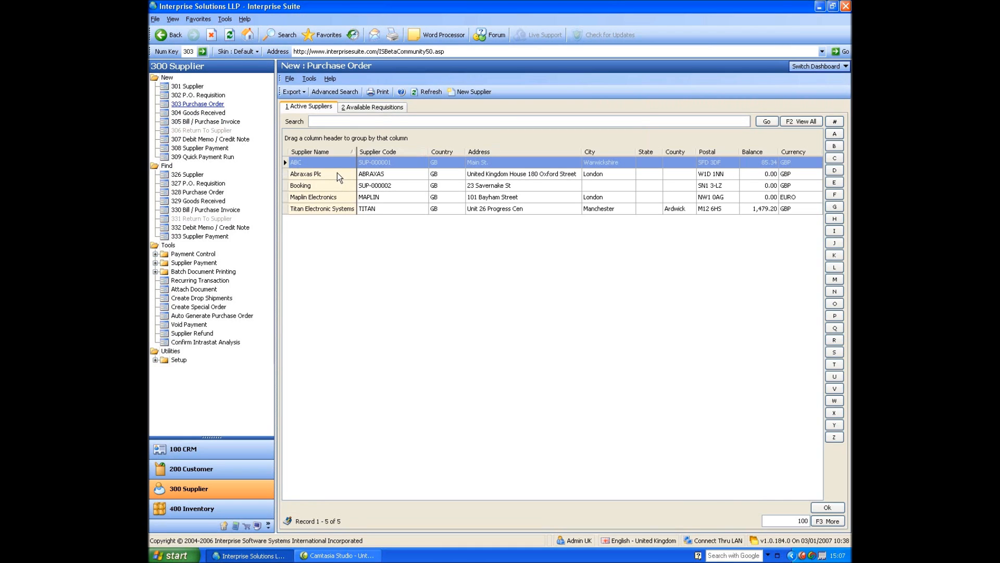
pyautogui.click(338, 186)
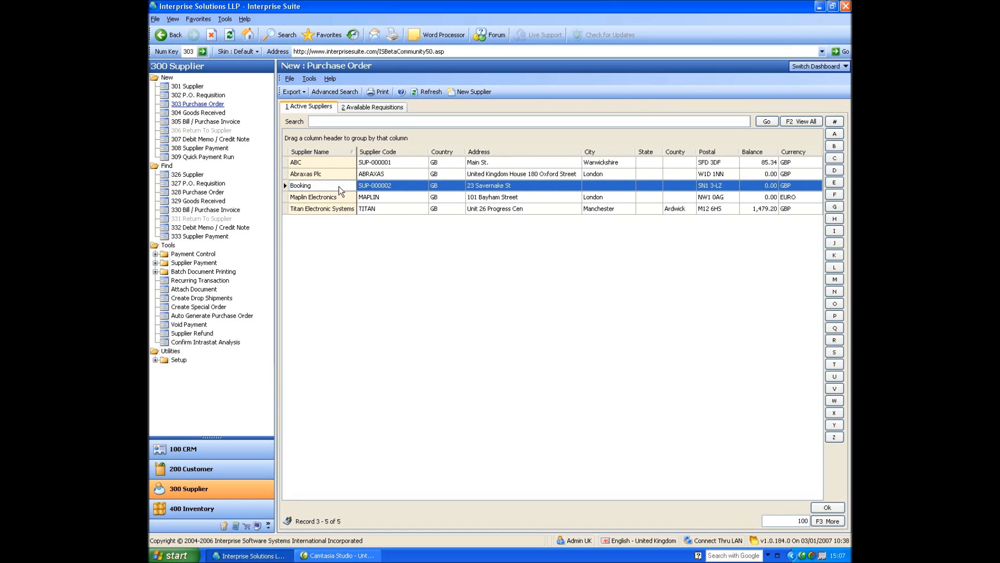
pyautogui.click(337, 176)
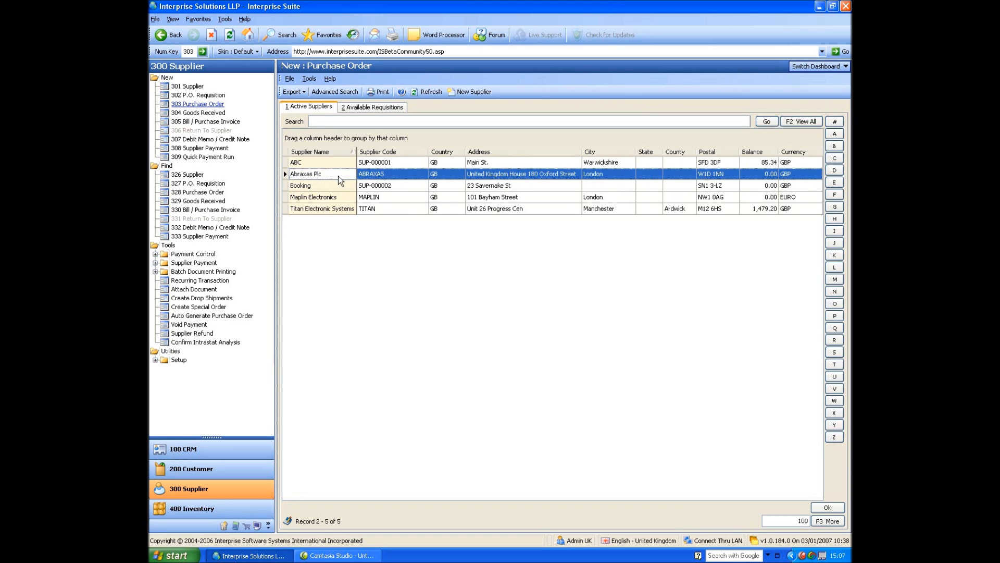
pyautogui.doubleClick(338, 176)
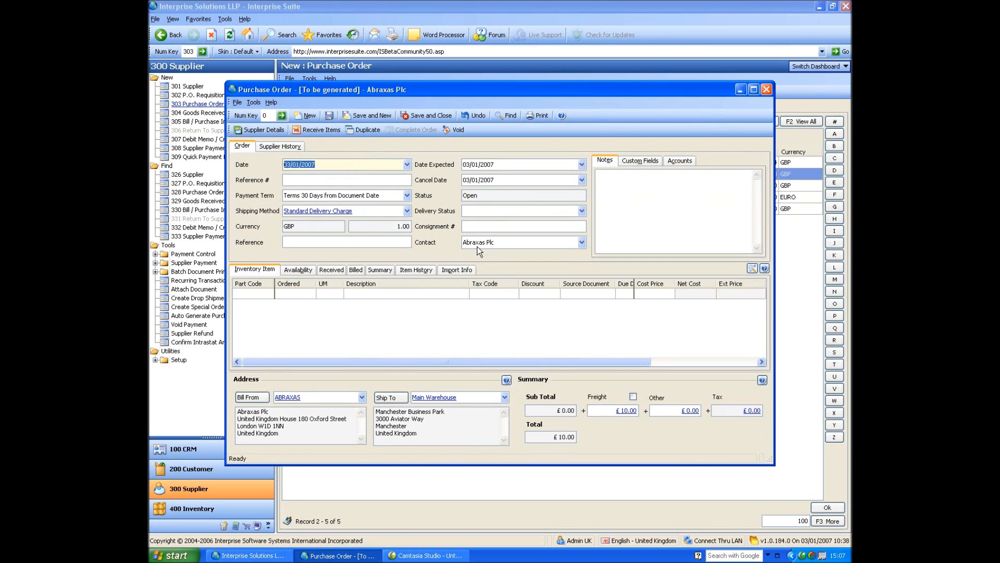
# Enter reference number 456789 on the new Abraxas Plc purchase order.
pyautogui.press('Tab')
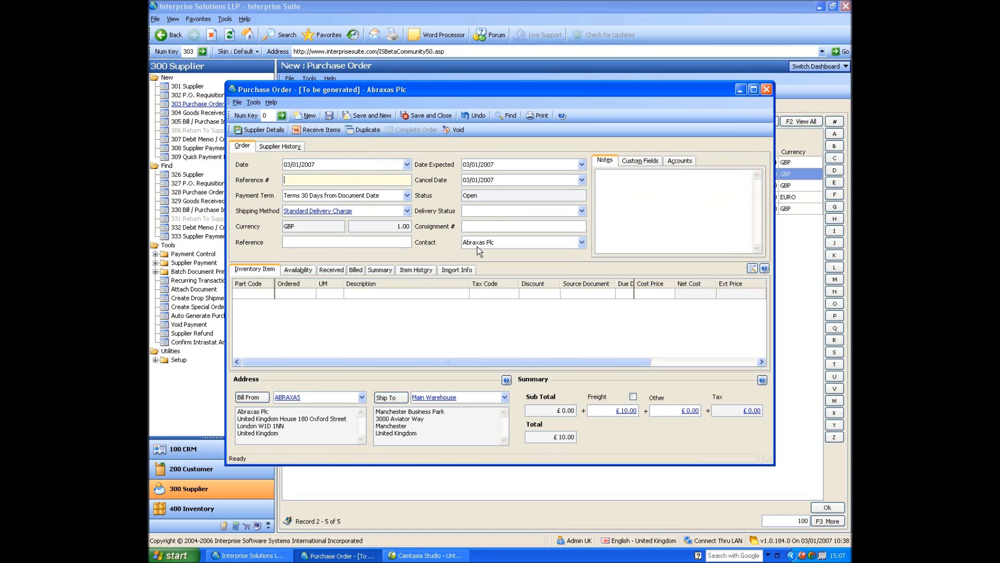
pyautogui.write('456789')
pyautogui.press('Tab')
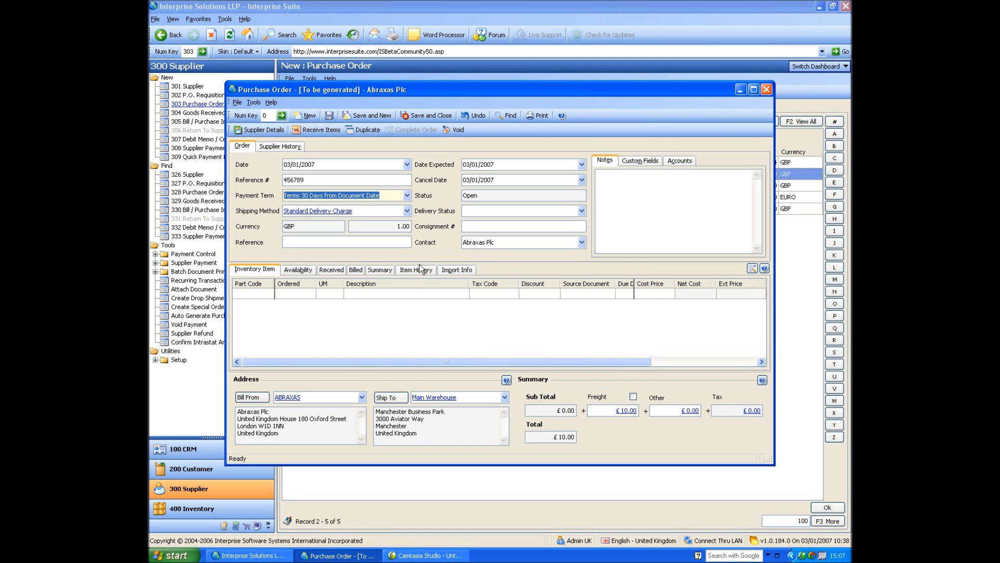
pyautogui.click(305, 242)
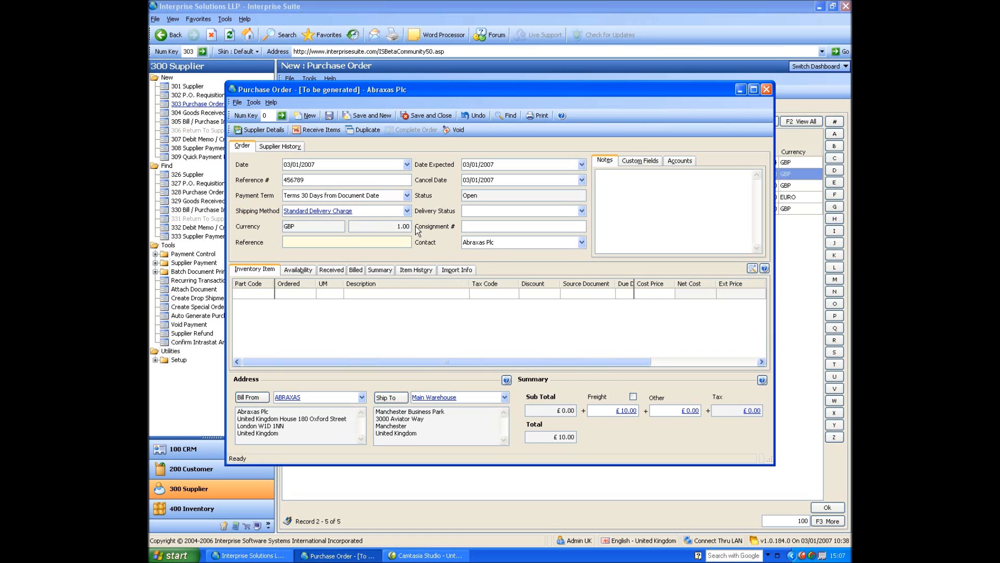
pyautogui.click(258, 293)
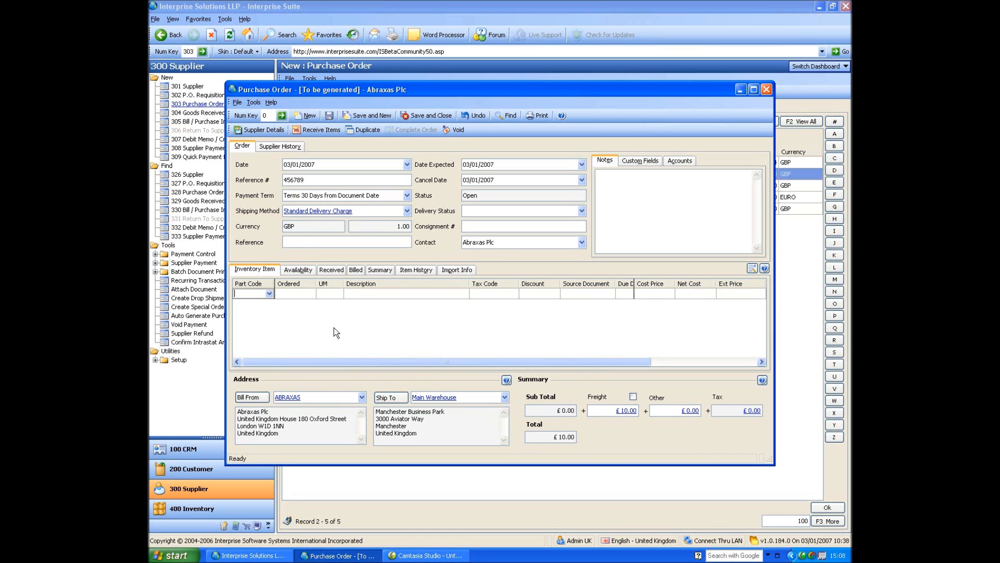
# Add 1 GB Kingston Memory and 2.6 Intel Duo Processor lines from the parts lookup.
pyautogui.click(268, 294)
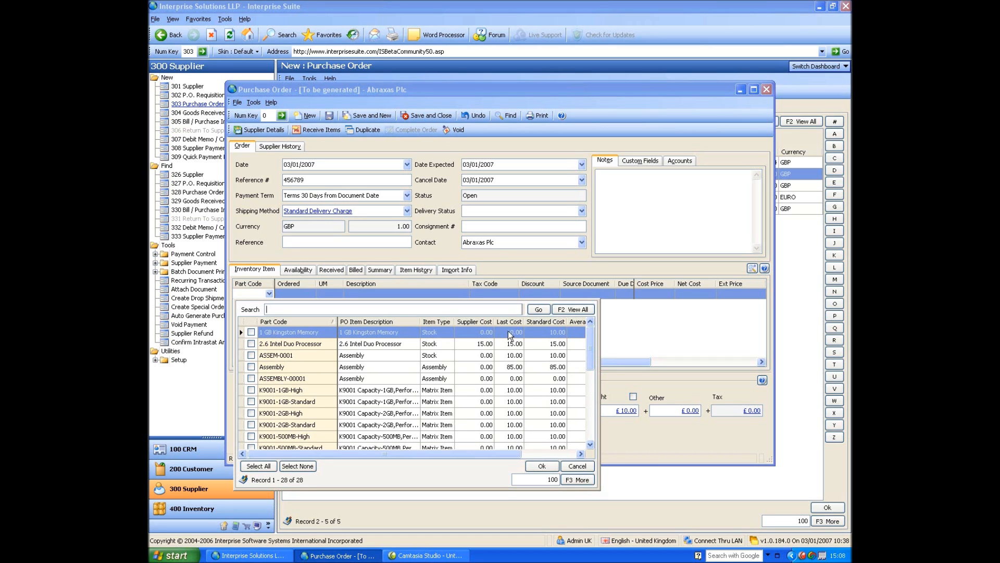
pyautogui.moveTo(596, 342); pyautogui.dragTo(700, 344)
pyautogui.click(251, 332)
pyautogui.click(251, 343)
pyautogui.click(642, 466)
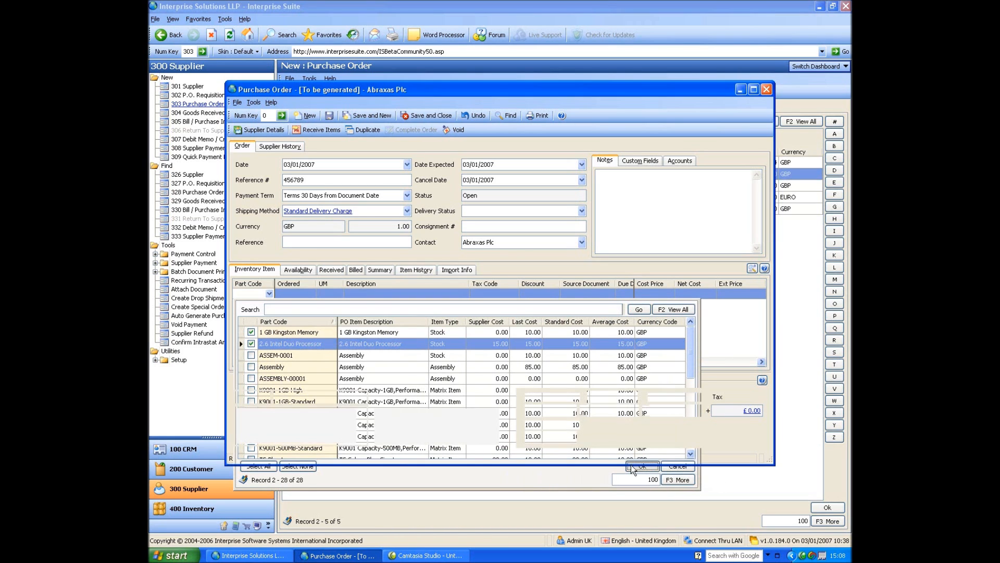
pyautogui.click(294, 293)
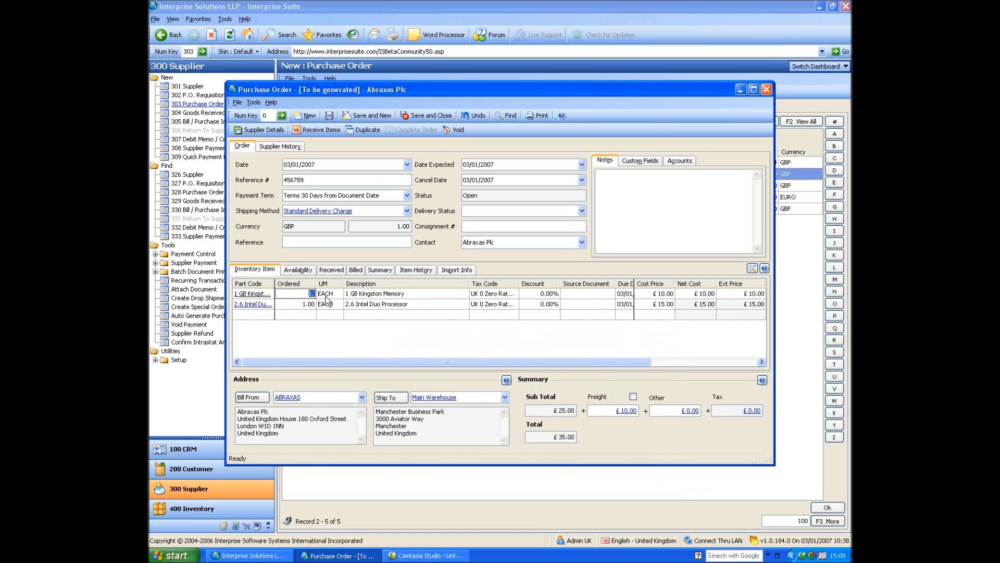
# Set ordered quantities to 10 memory and 20 processors.
pyautogui.write('10')
pyautogui.press('Down')
pyautogui.write('20')
pyautogui.press('Down')
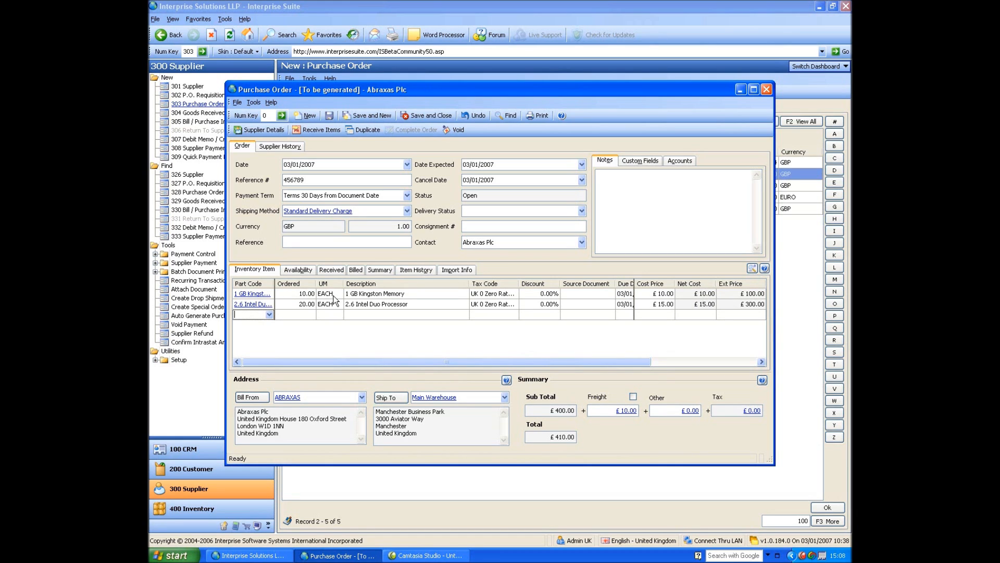
# Add a non-stock line of 10 'labour to fit' at £100.00 each.
pyautogui.press('Tab')
pyautogui.write('10')
pyautogui.press('Tab')
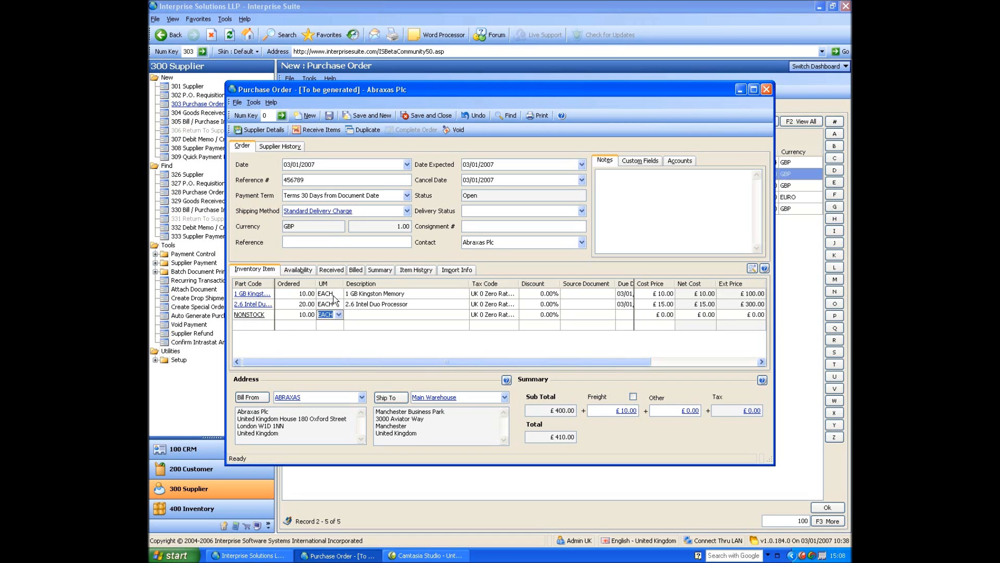
pyautogui.press('Tab')
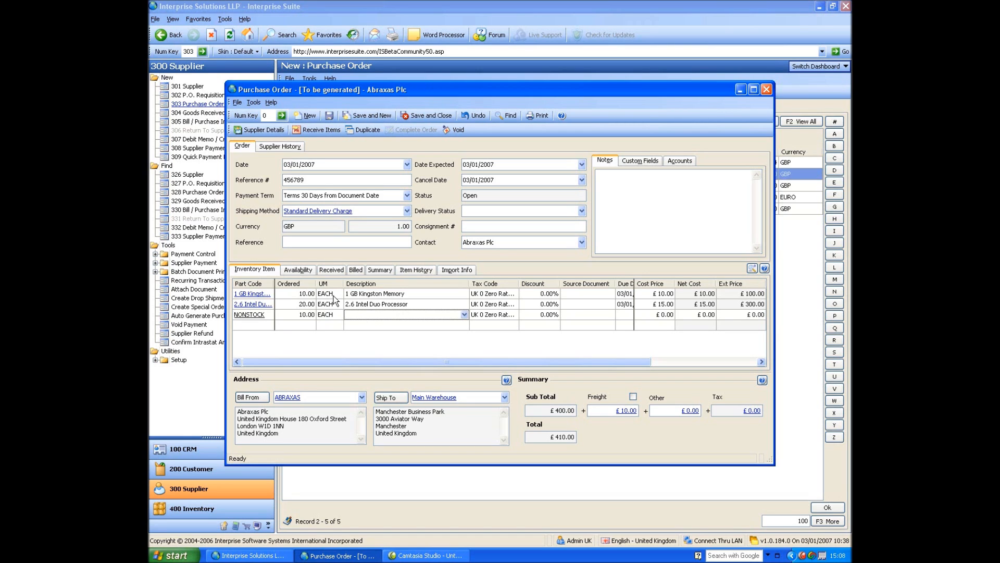
pyautogui.hotkey('alt', 'Down')
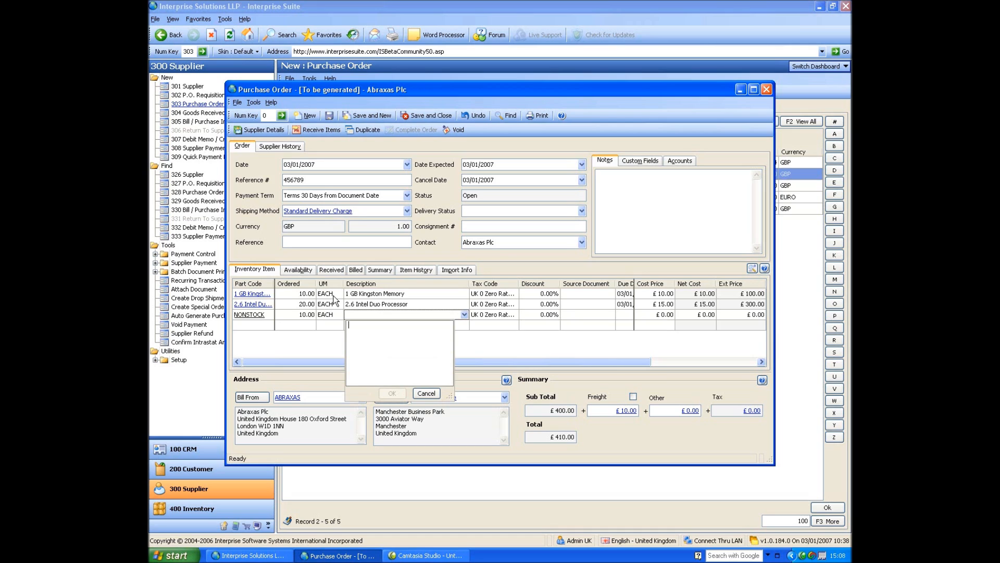
pyautogui.write('labour to fit')
pyautogui.click(392, 393)
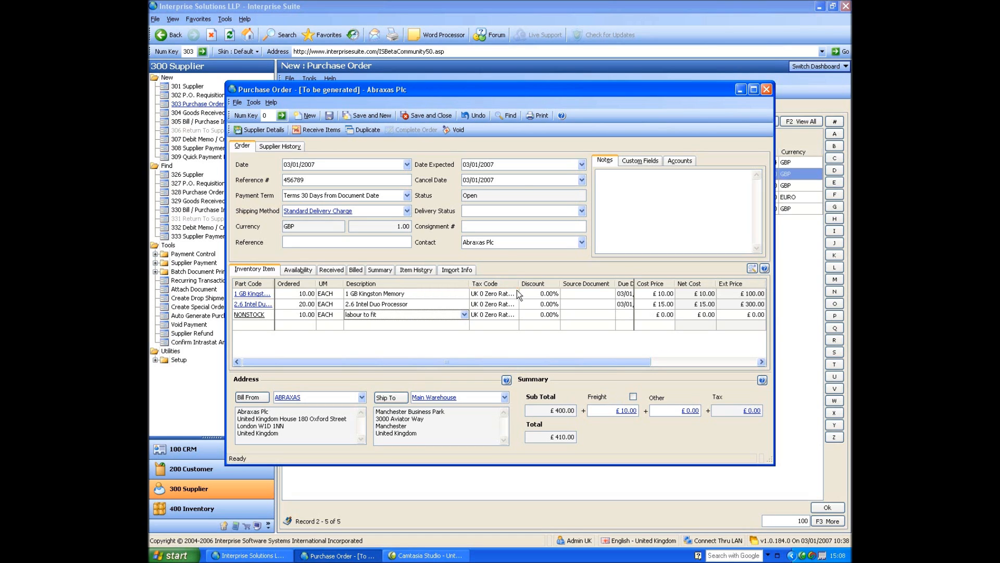
pyautogui.click(657, 315)
pyautogui.write('10')
pyautogui.press('Return')
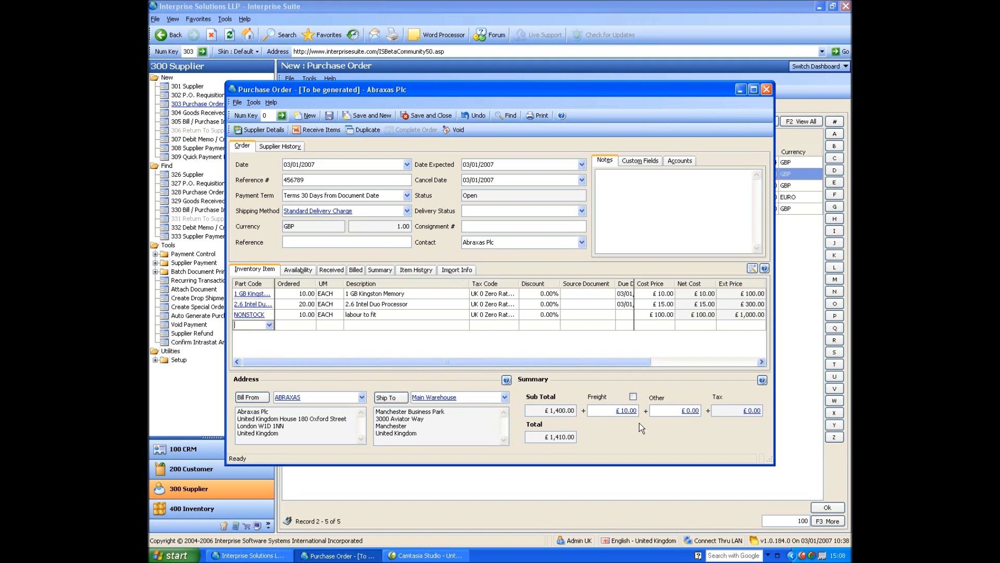
# Override the freight to £5.00 and add the note 'fgtfgfiegfuir' to the order.
pyautogui.click(633, 397)
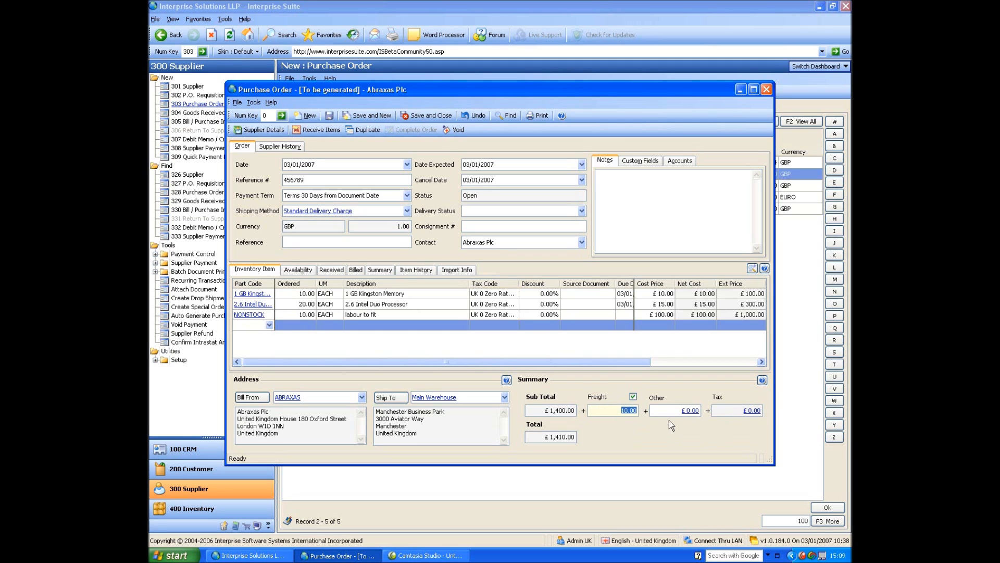
pyautogui.write('5')
pyautogui.click(689, 410)
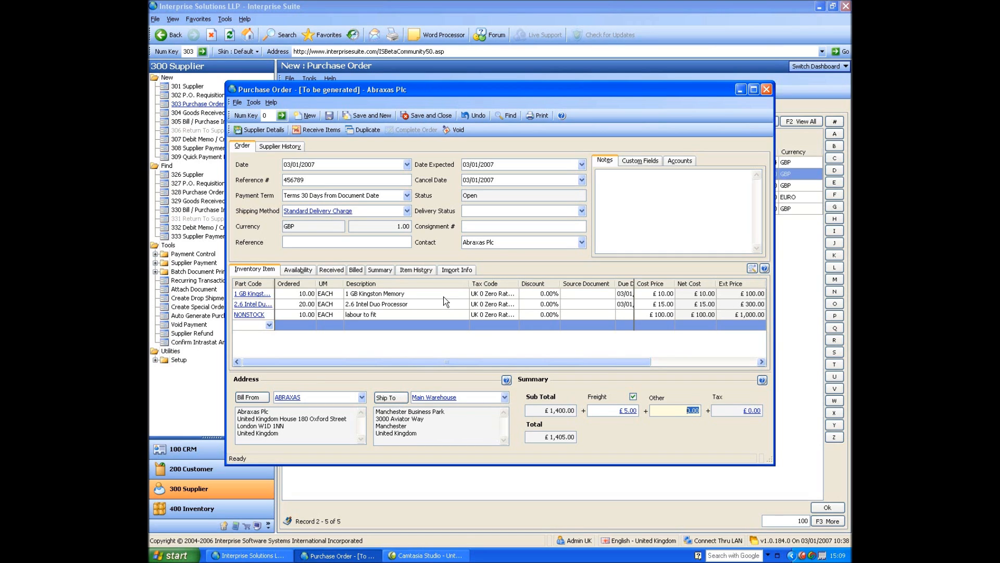
pyautogui.click(681, 216)
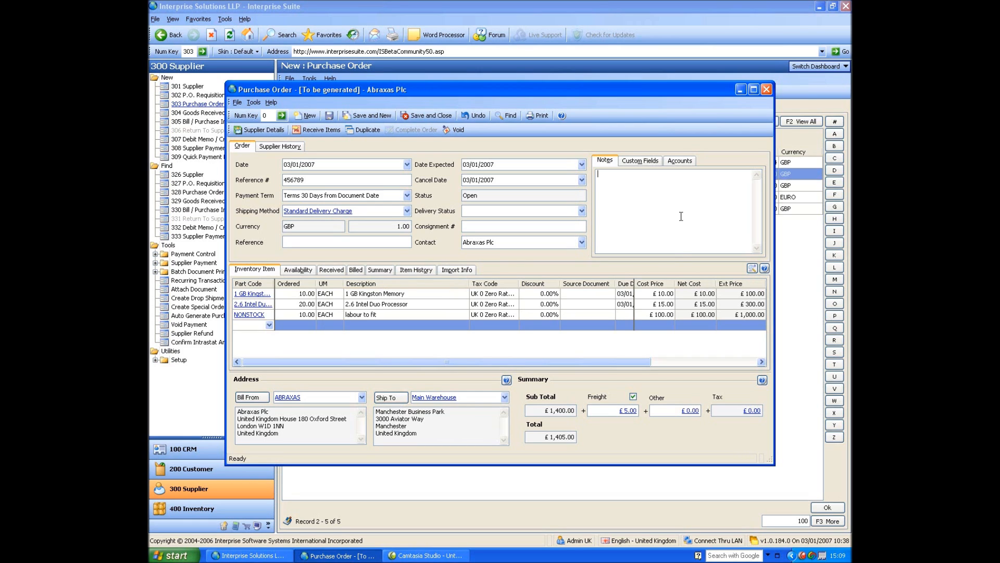
pyautogui.write('fgtfgfiegfuir')
# Save the purchase order as PO-000003 and reposition its window.
pyautogui.click(329, 115)
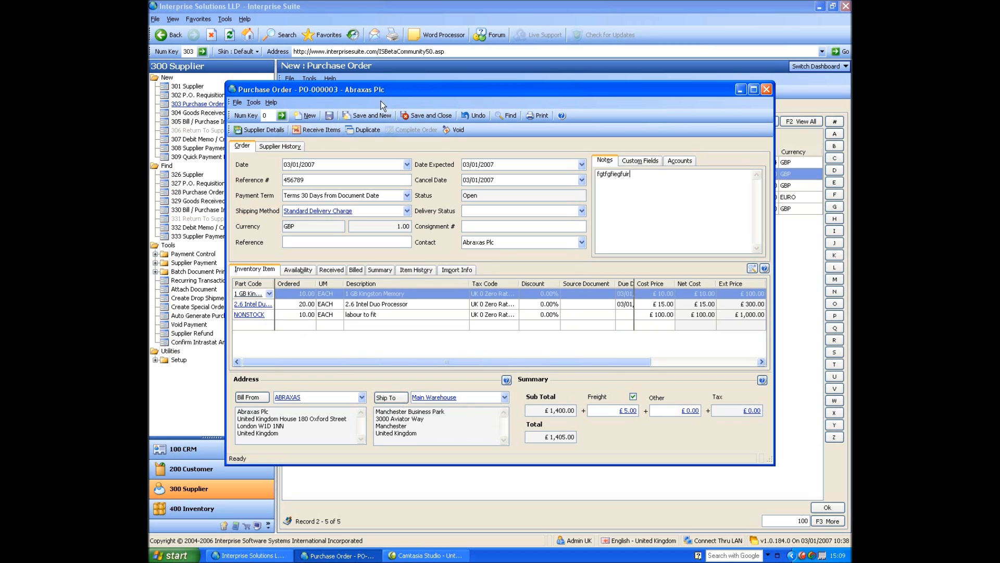
pyautogui.moveTo(475, 96); pyautogui.dragTo(513, 72)
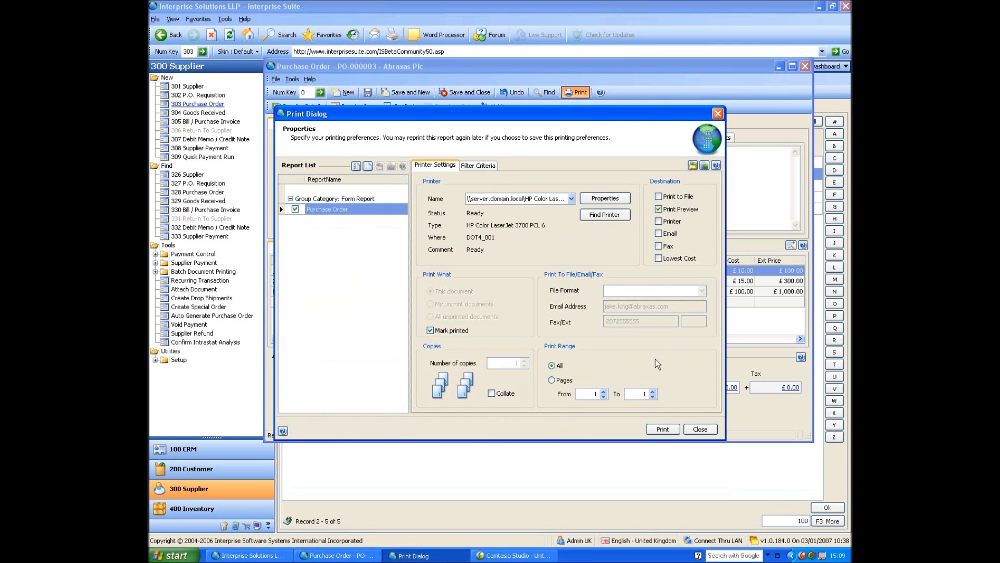
# Preview the PO-000003 printout, then close the preview and the Print Dialog.
pyautogui.click(663, 428)
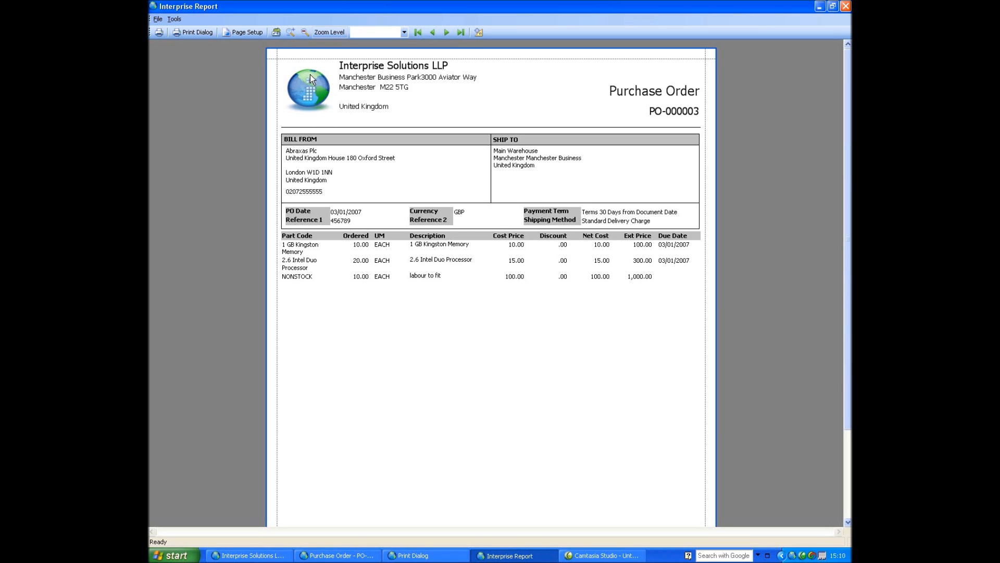
pyautogui.click(845, 6)
pyautogui.click(702, 432)
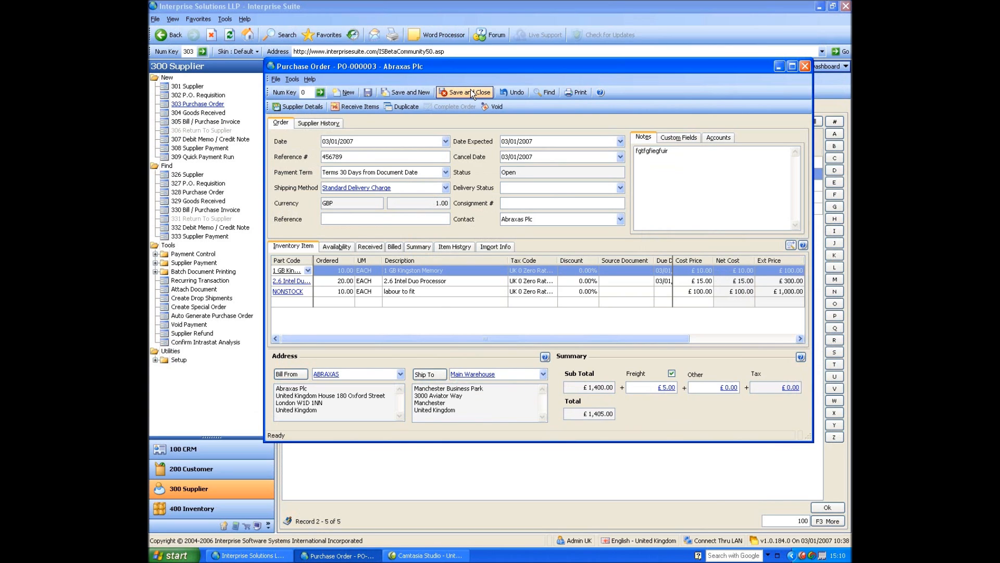
# Close PO-000003 and start a goods received note with PO-000003 ticked for receiving.
pyautogui.click(470, 91)
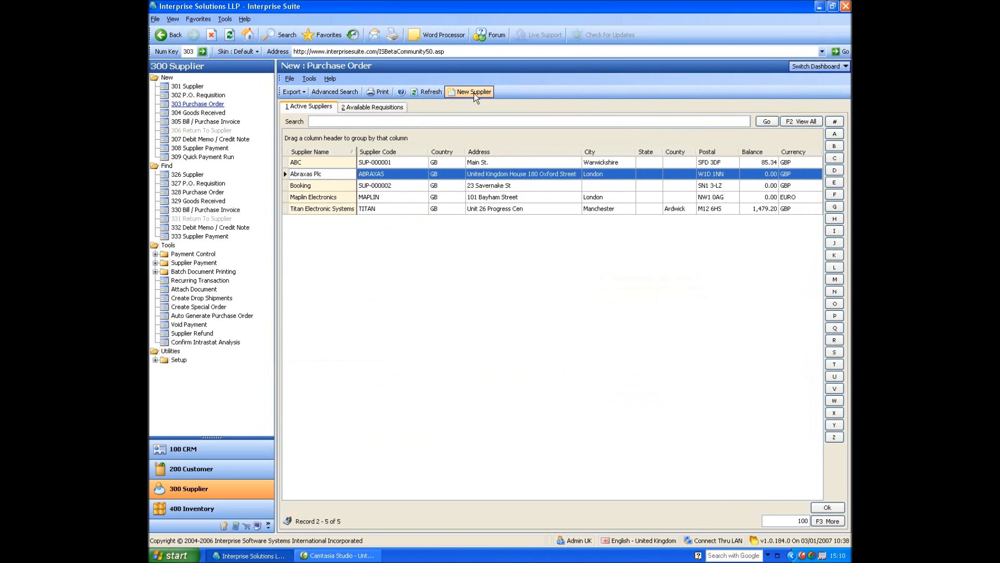
pyautogui.click(219, 113)
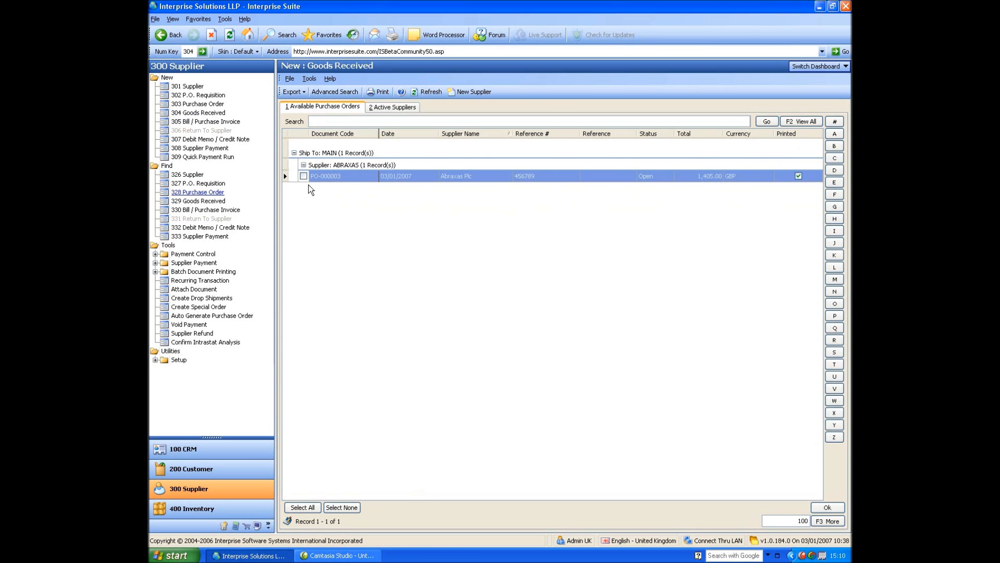
pyautogui.click(302, 177)
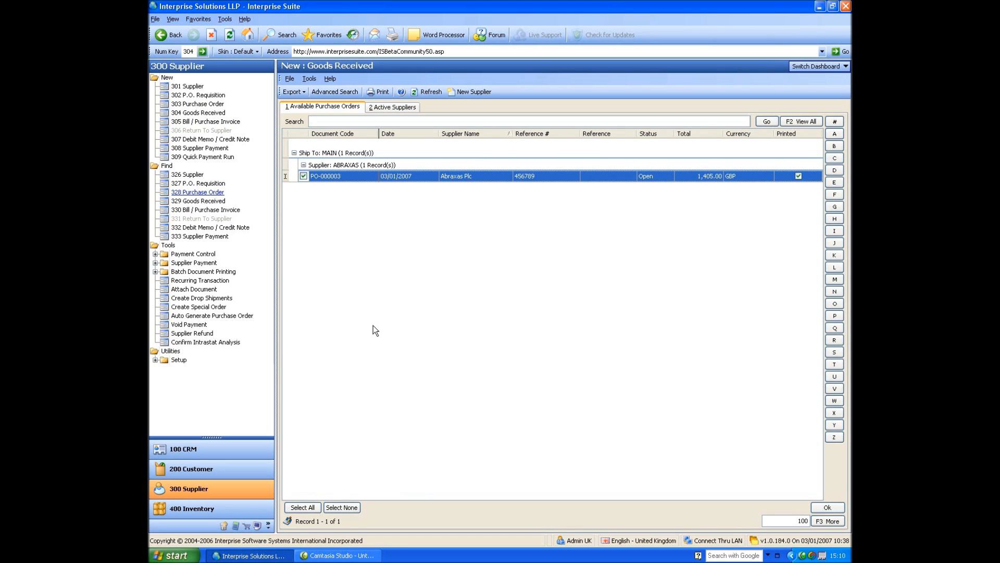
# Create the goods-received note from PO-000003, receiving only 5 of the 1 GB Kingston Memory.
pyautogui.click(827, 508)
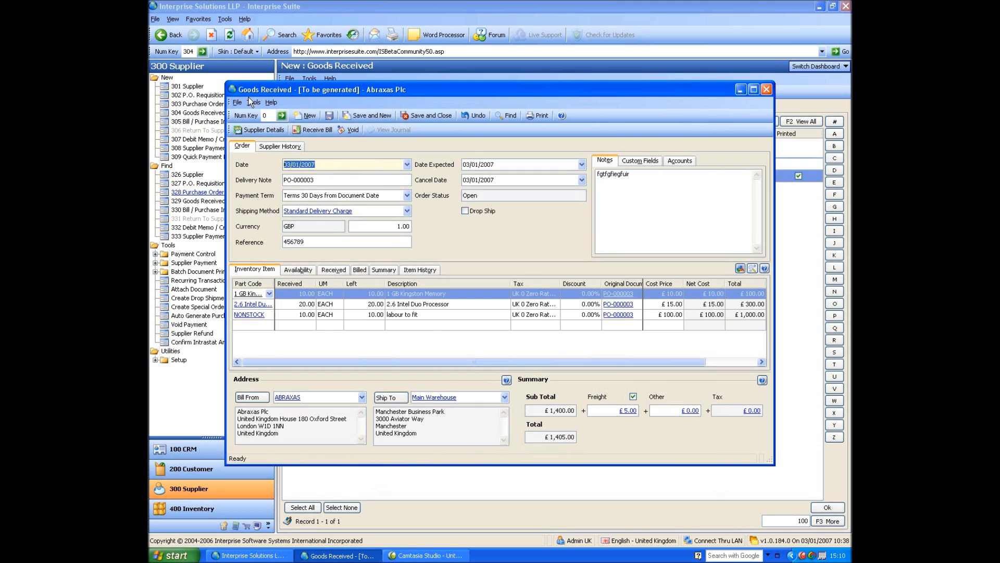
pyautogui.moveTo(424, 86); pyautogui.dragTo(454, 67)
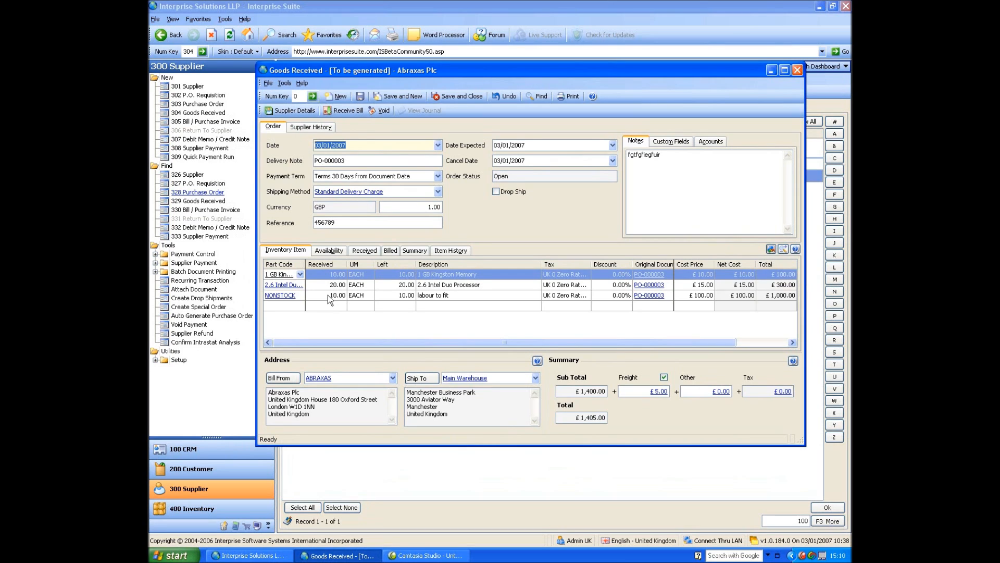
pyautogui.click(326, 273)
pyautogui.write('5.')
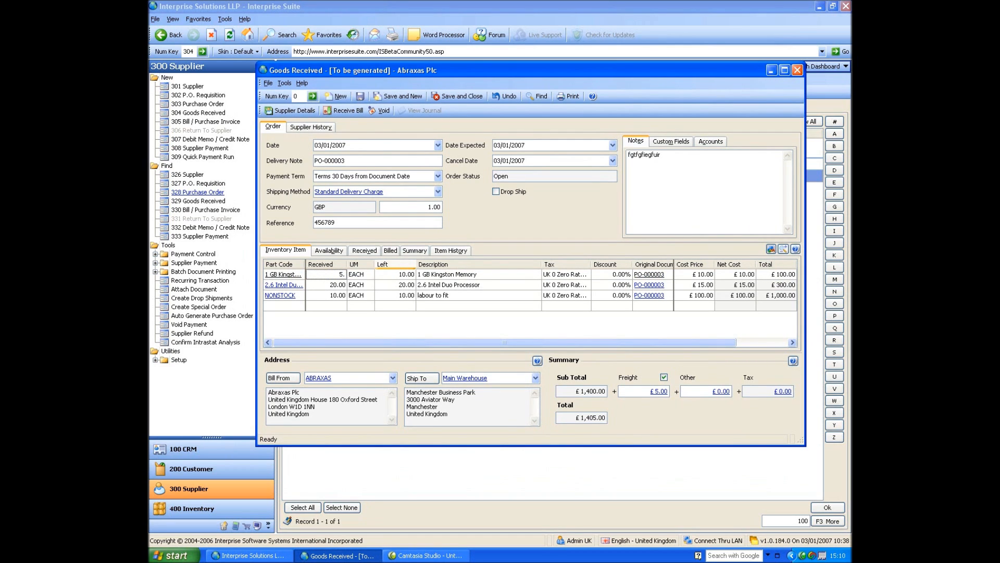
pyautogui.press('Return')
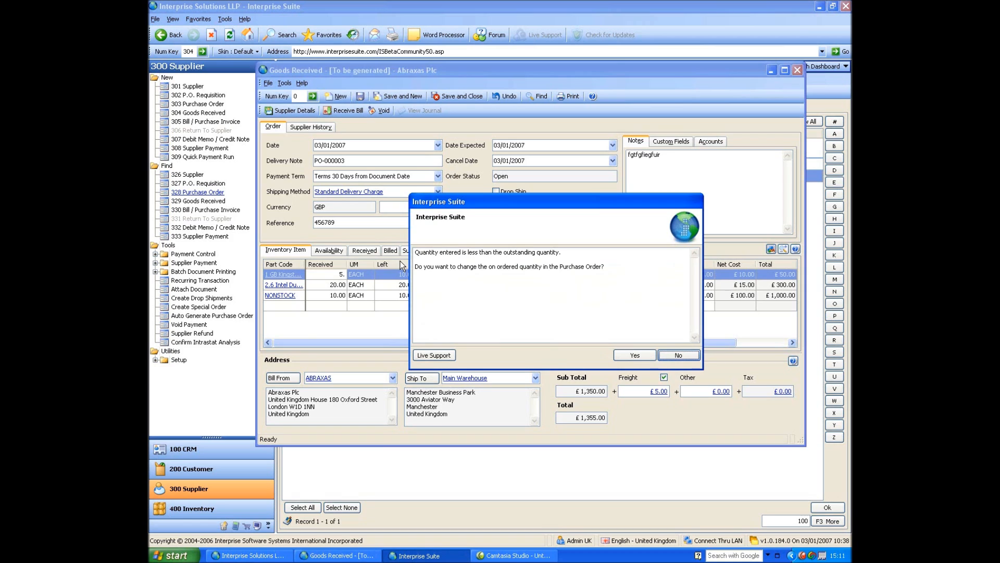
# Keep the PO's ordered quantity unchanged, then save and close the receipt as GRN-000004.
pyautogui.click(694, 353)
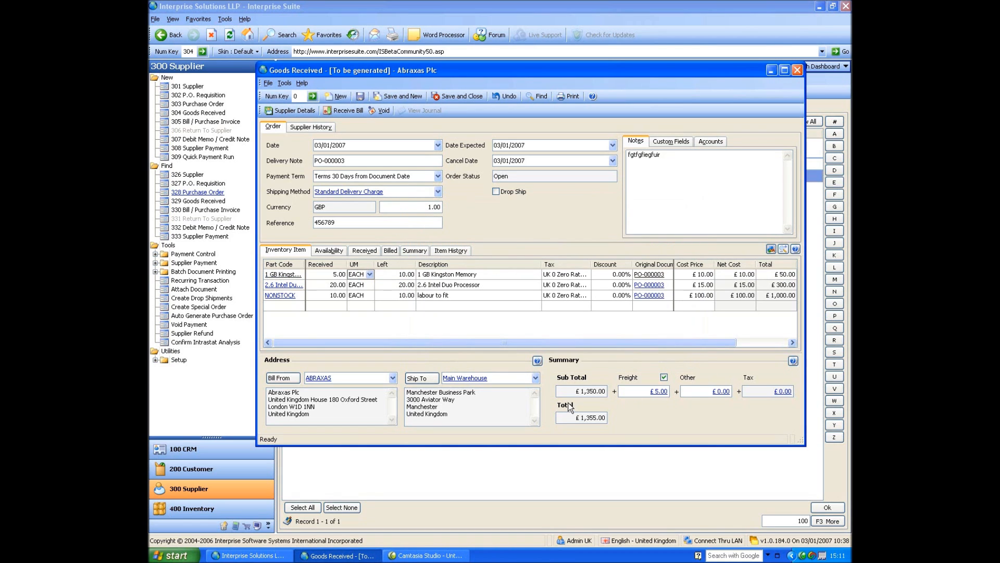
pyautogui.click(361, 97)
pyautogui.click(454, 96)
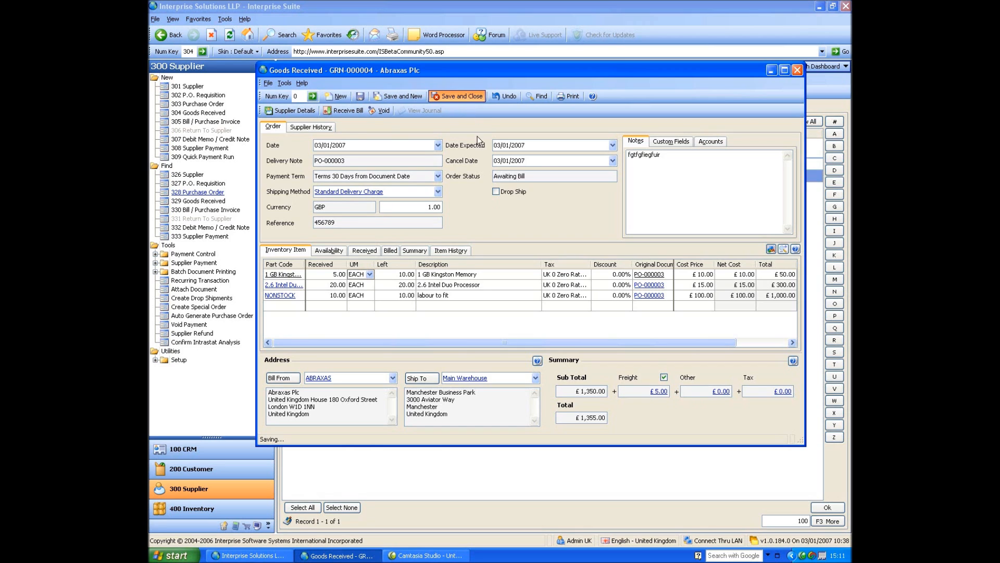
# Open GRN-000004 from the Goods Received list and view its journal GJRN-000112.
pyautogui.click(210, 202)
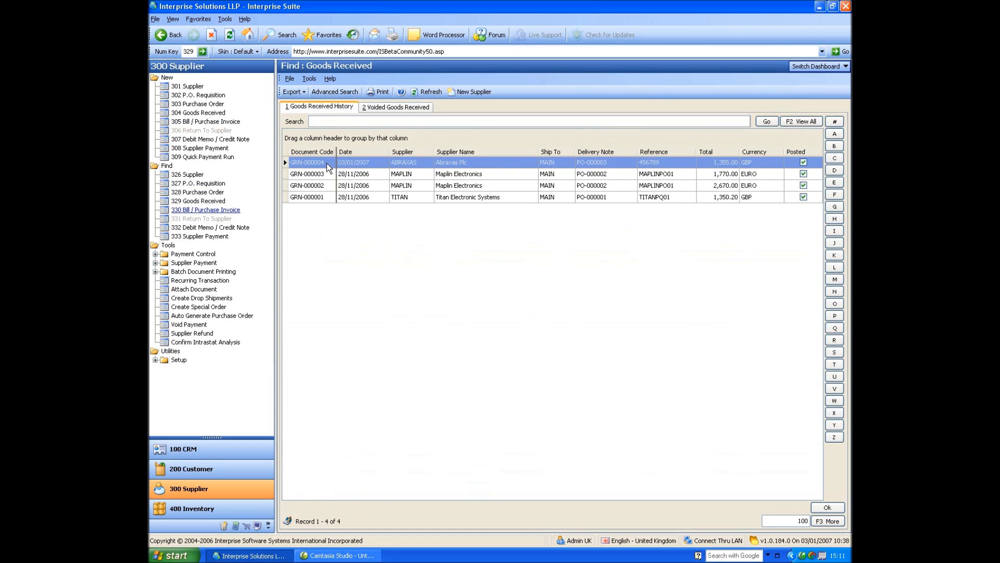
pyautogui.doubleClick(327, 164)
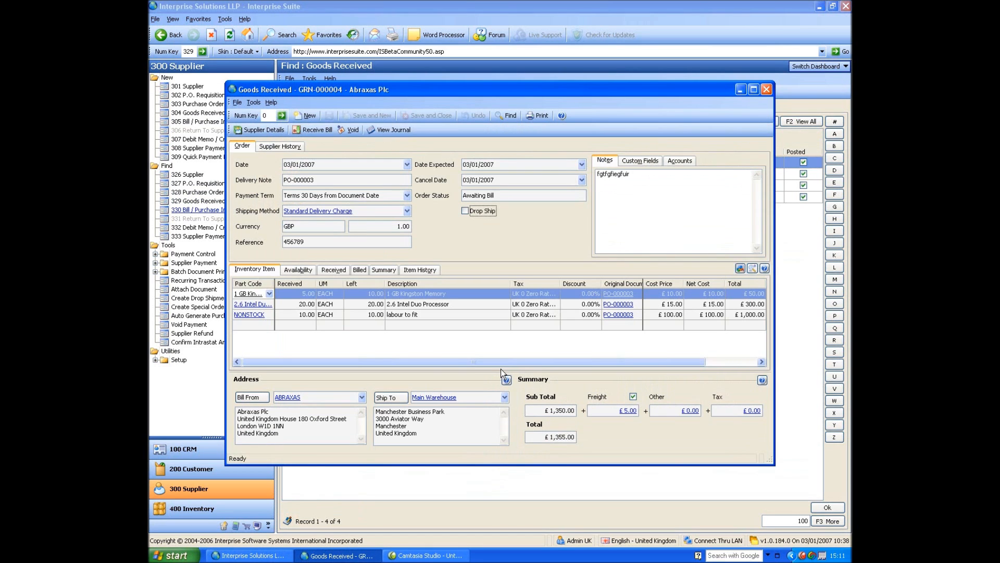
pyautogui.click(392, 130)
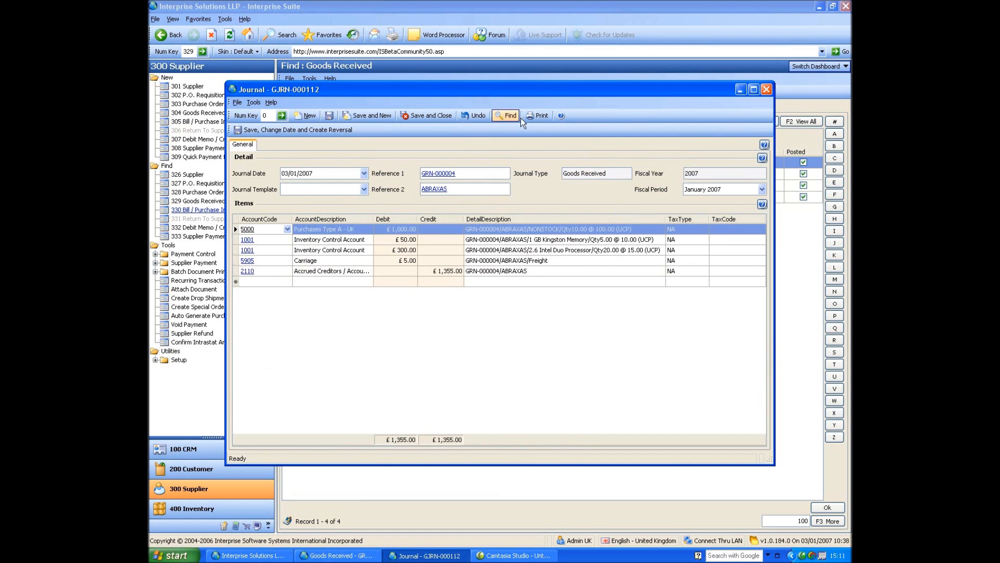
# Inspect the 2110 Accrued Creditors journal line, then close the journal and GRN-000004.
pyautogui.click(353, 271)
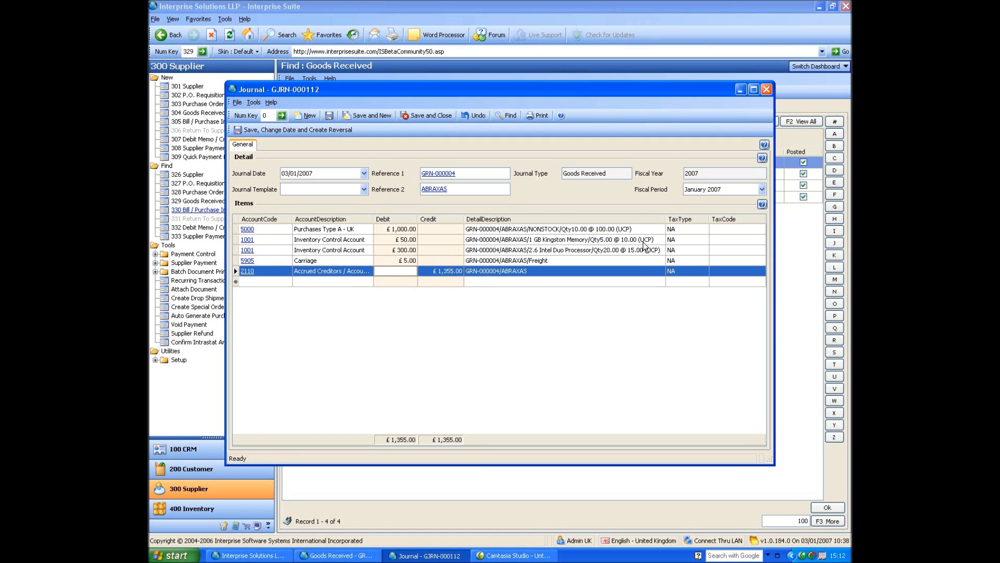
pyautogui.click(766, 89)
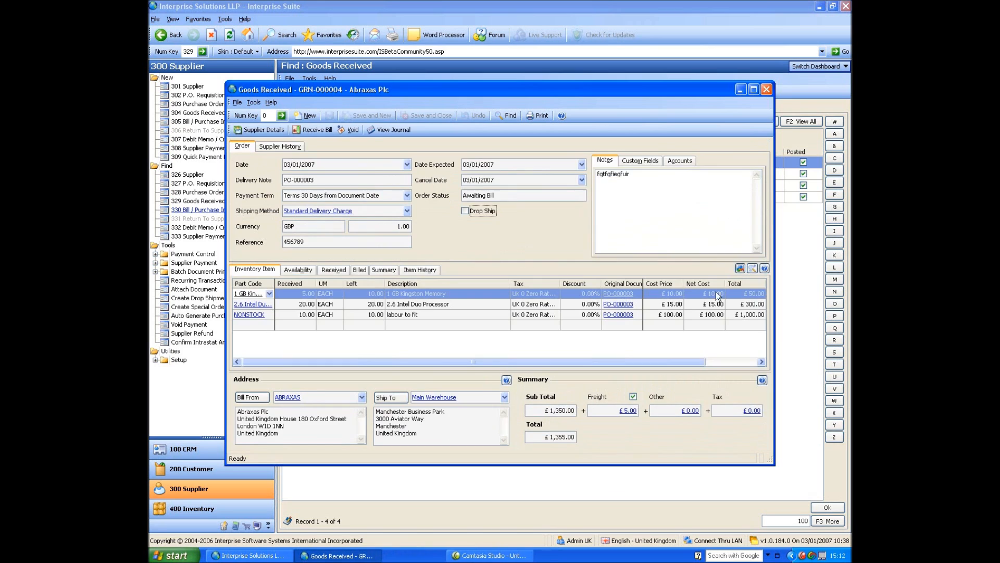
pyautogui.click(766, 89)
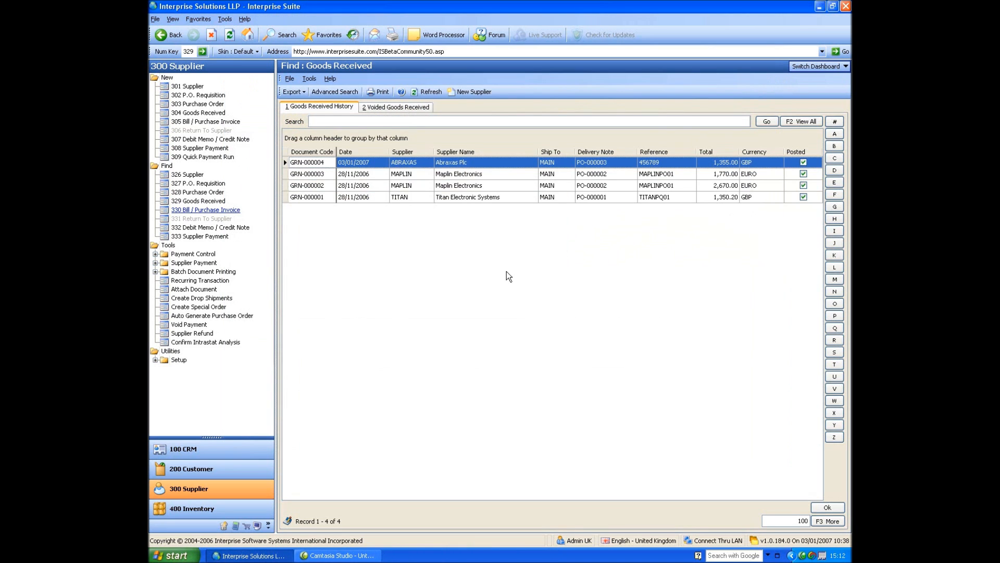
# Generate a new Abraxas Plc bill from GRN-000004 listed under GRN Awaiting Bills.
pyautogui.click(204, 122)
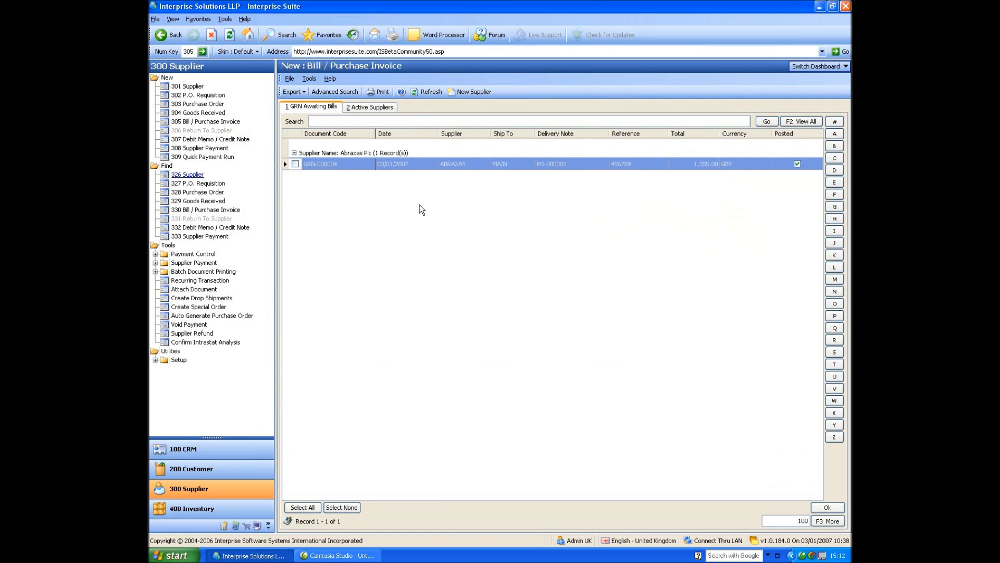
pyautogui.click(373, 107)
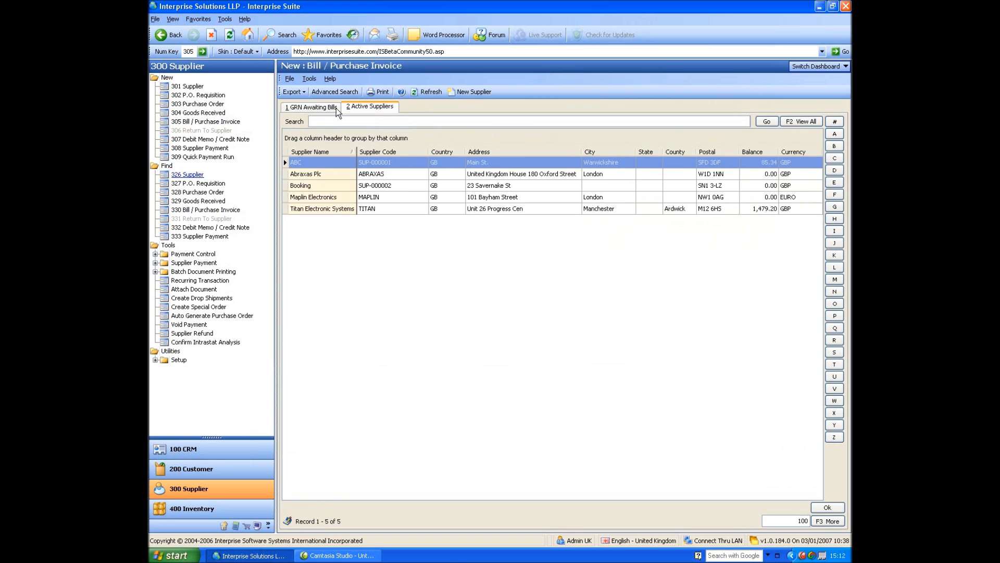
pyautogui.click(316, 109)
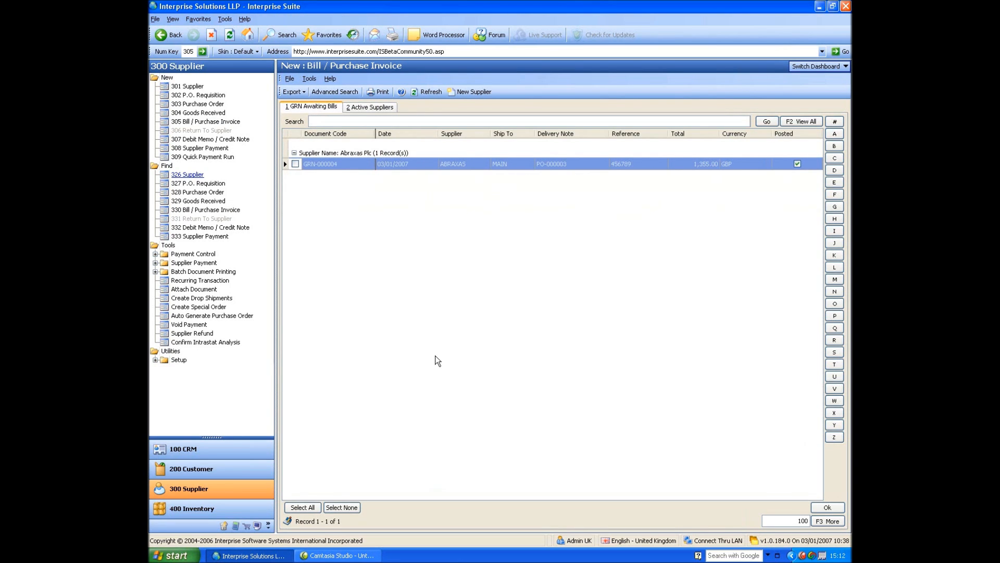
pyautogui.click(296, 164)
pyautogui.click(828, 507)
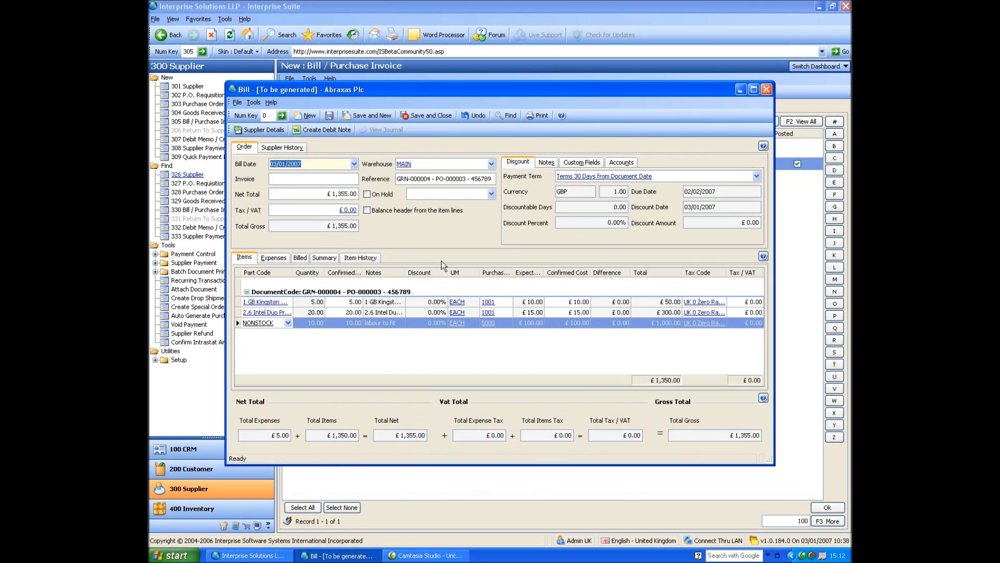
# Enter the supplier's invoice number on the bill and check the memory's confirmed quantity.
pyautogui.press('Tab')
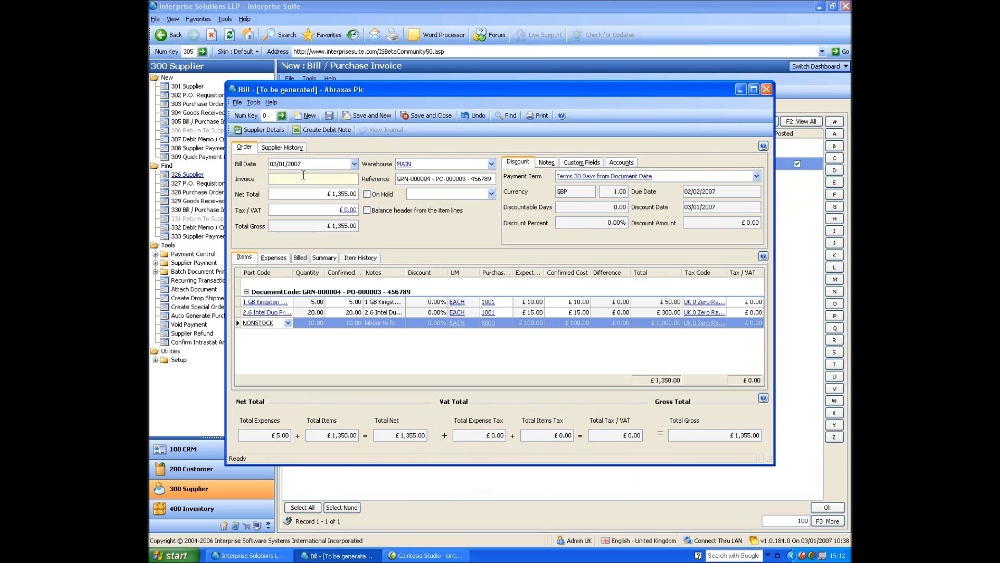
pyautogui.write('1234567')
pyautogui.press('Tab')
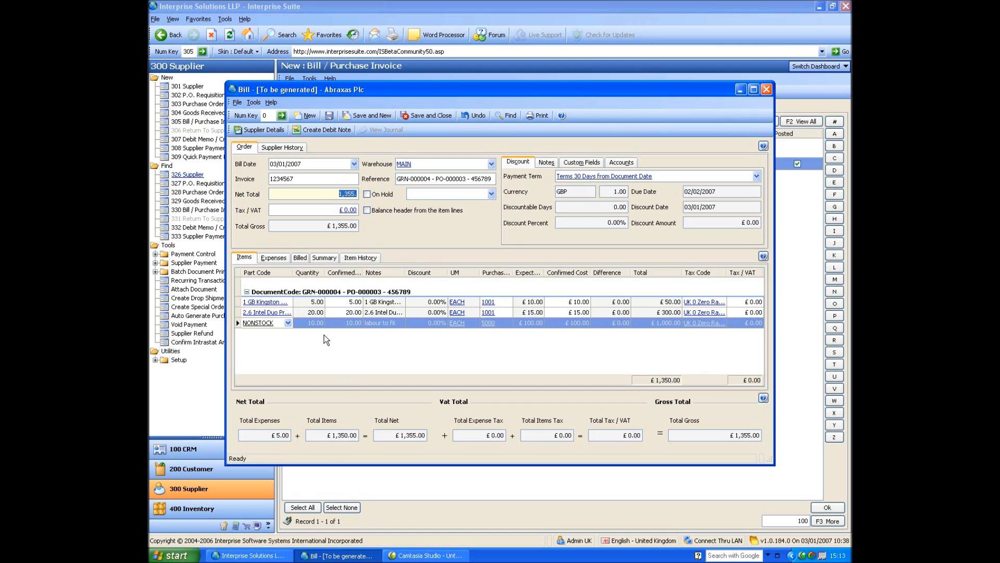
pyautogui.click(332, 304)
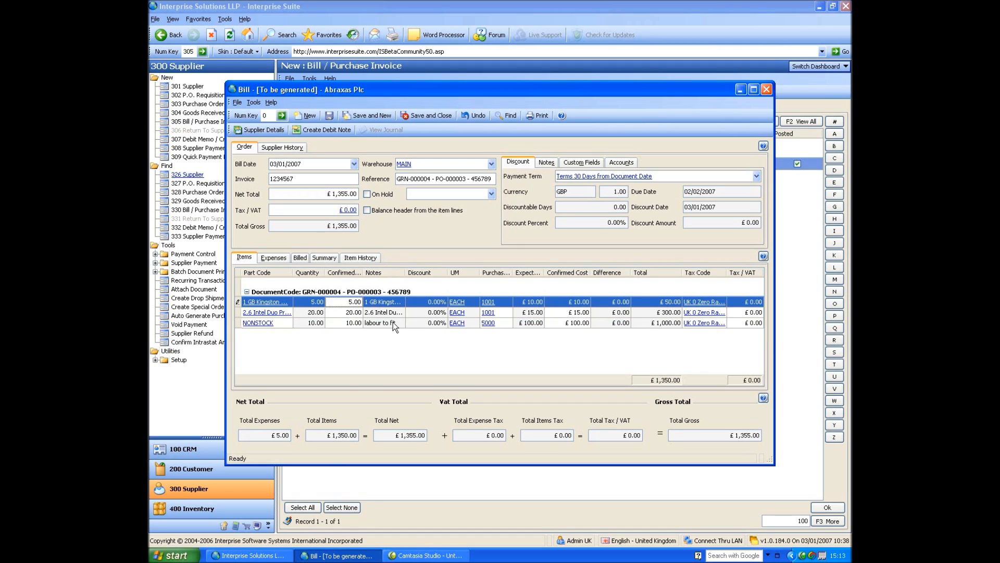